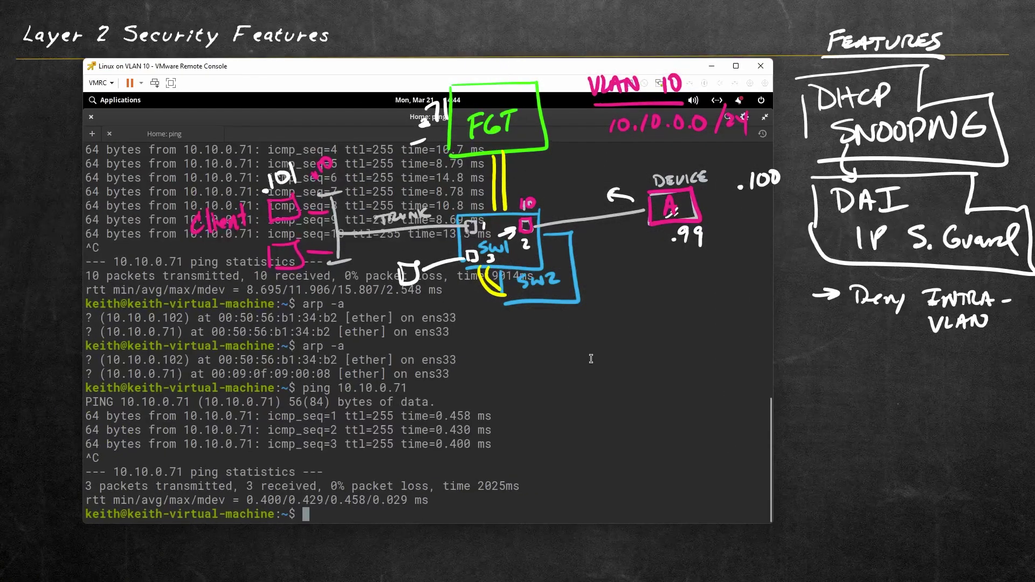
# Run ifconfig on the Linux client to show its address 10.10.0.101, then minimize the console.
pyautogui.write('ifconfig')
pyautogui.press('Return')
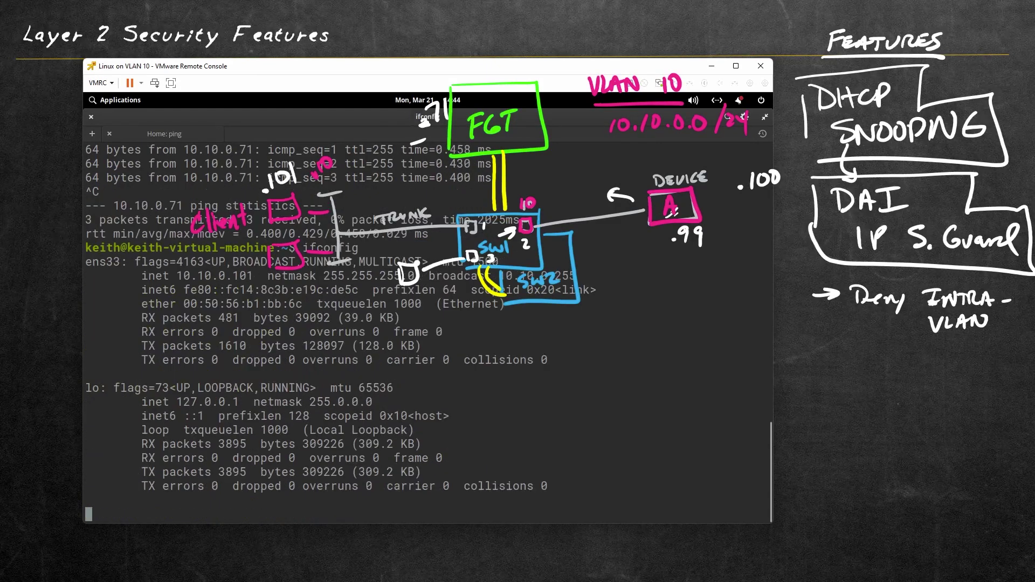
pyautogui.moveTo(177, 276); pyautogui.dragTo(255, 278)
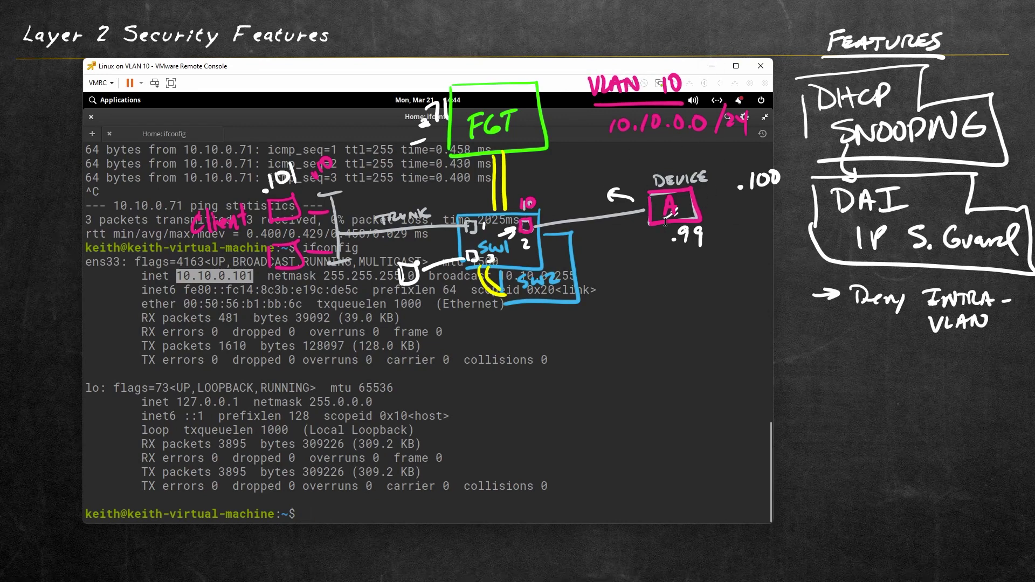
pyautogui.click(712, 69)
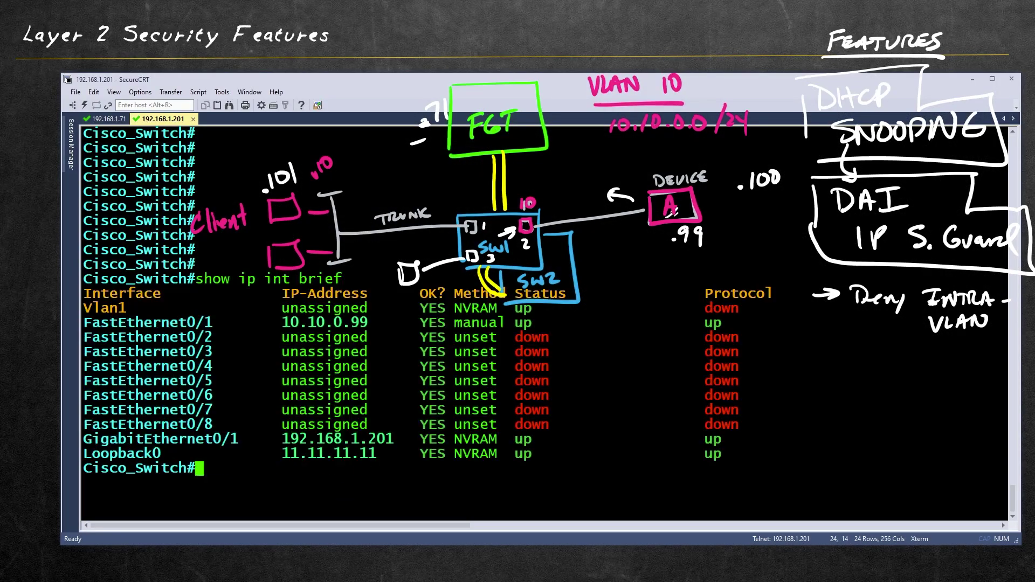
# Run 'show lldp ne' on the Cisco switch, confirming Fa0/1 connects to SW1 port2.
pyautogui.tripleClick(311, 326)
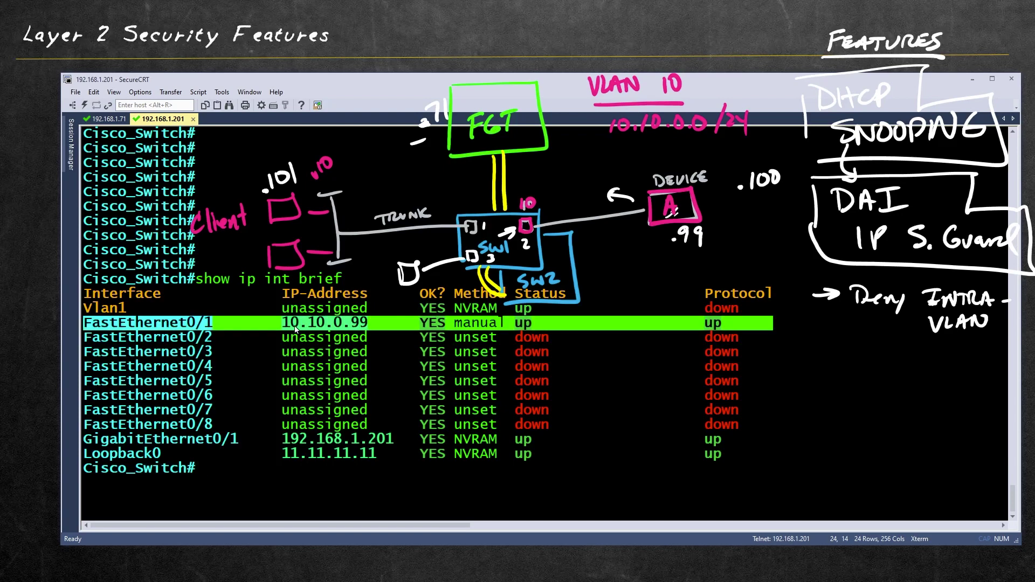
pyautogui.write('show lldp ne')
pyautogui.press('Return')
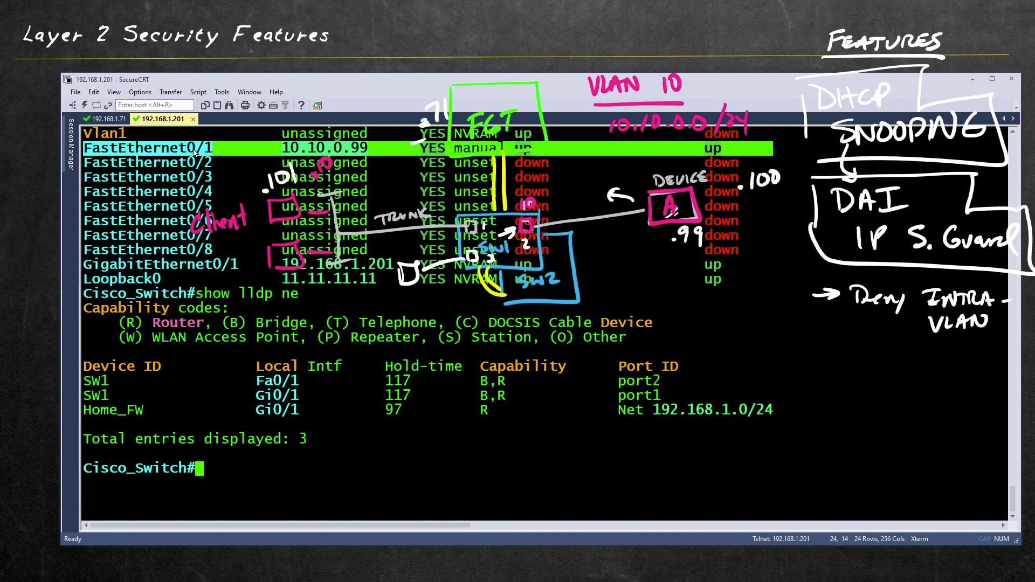
pyautogui.doubleClick(263, 382)
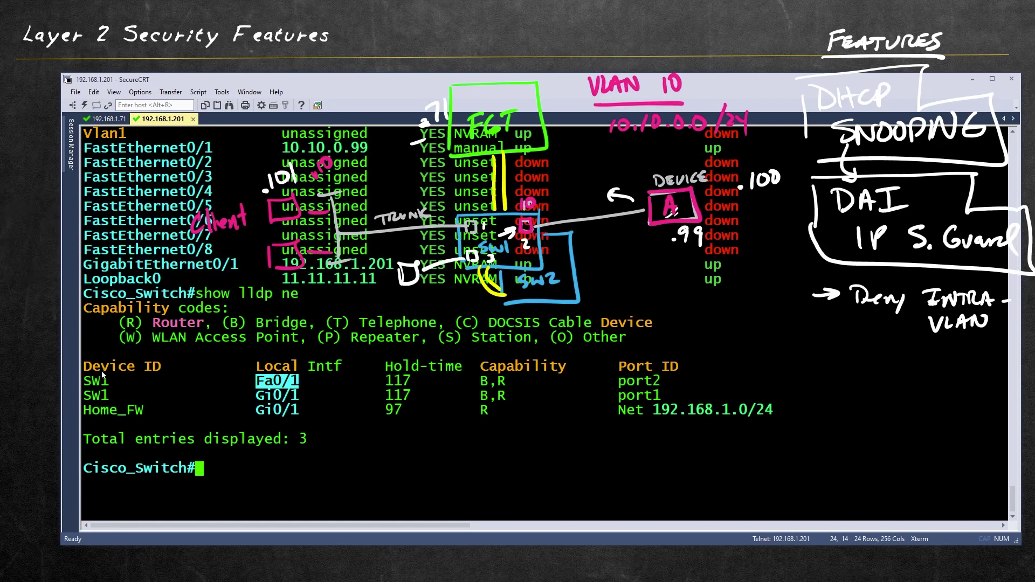
pyautogui.moveTo(108, 381); pyautogui.dragTo(86, 382)
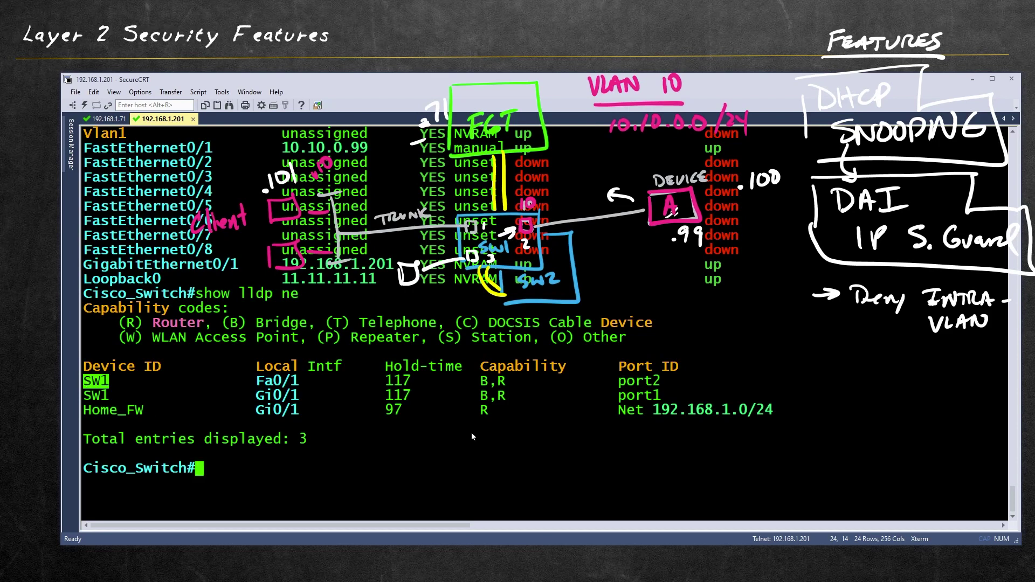
pyautogui.moveTo(619, 381); pyautogui.dragTo(662, 382)
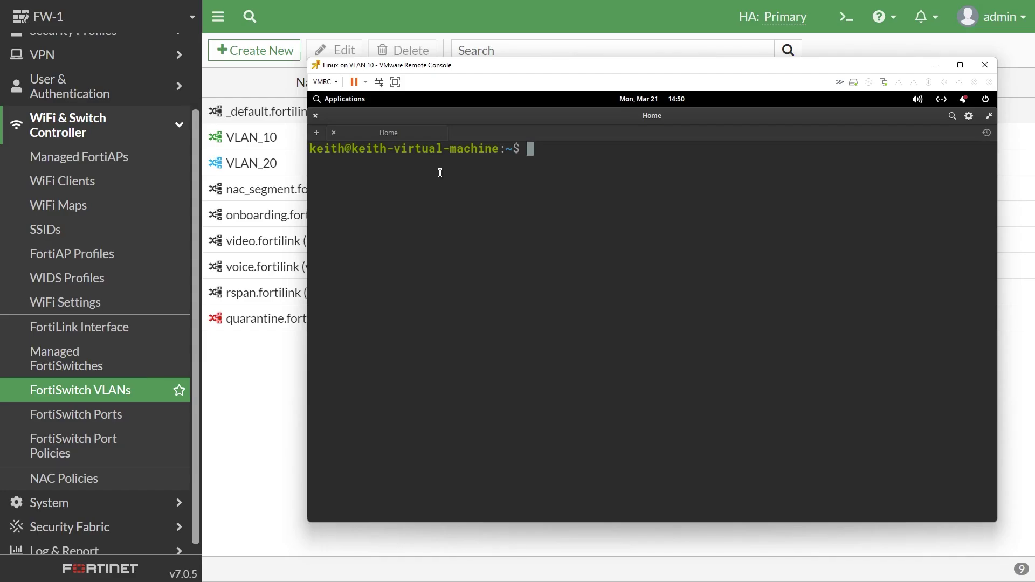
# Ping 10.10.0.99 from the client and stop it, showing Destination Host Unreachable with 100% loss.
pyautogui.write('ping 10.10.0.99')
pyautogui.press('Return')
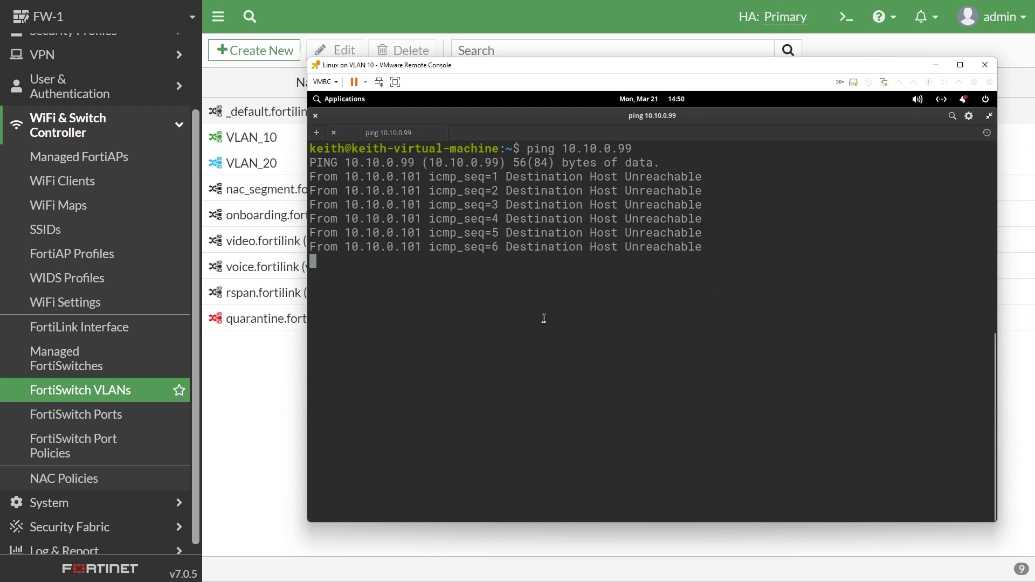
pyautogui.hotkey('ctrl', 'c')
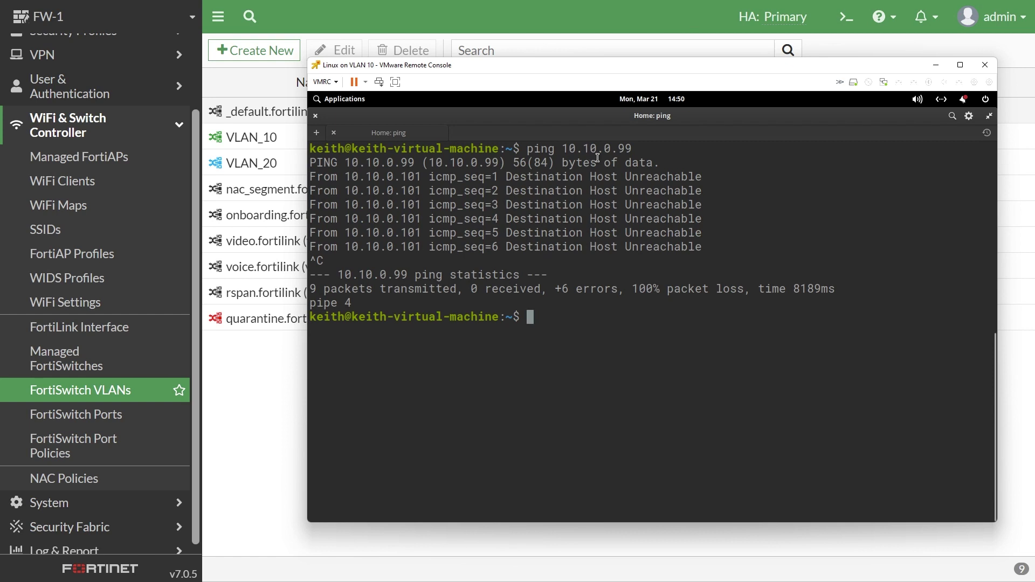
pyautogui.moveTo(565, 150); pyautogui.dragTo(633, 150)
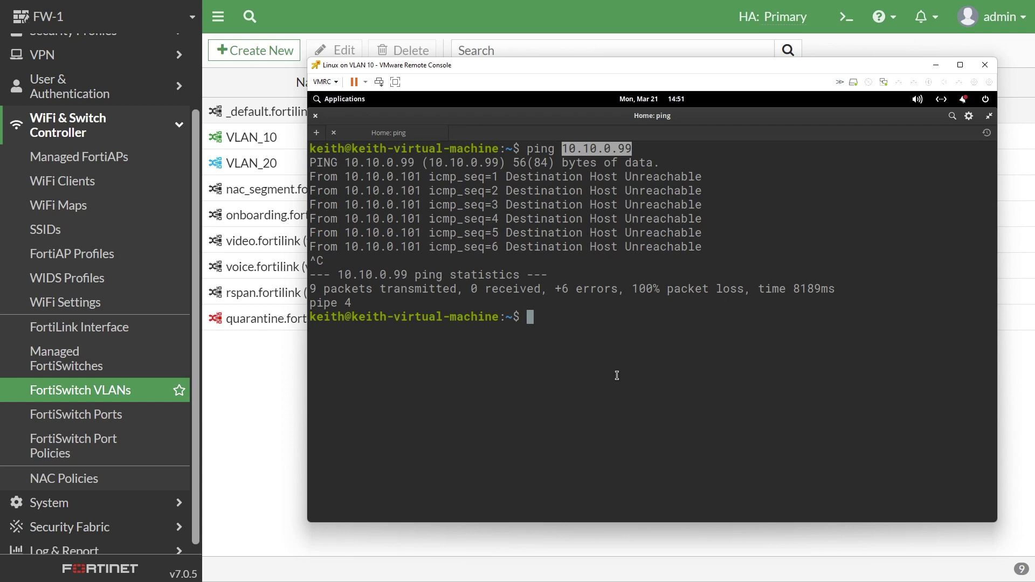
# On the firewall, rerun the VLAN 10 ARP inspection statistics, now showing 56 dropped replies.
pyautogui.hotkey('alt', 'Tab')
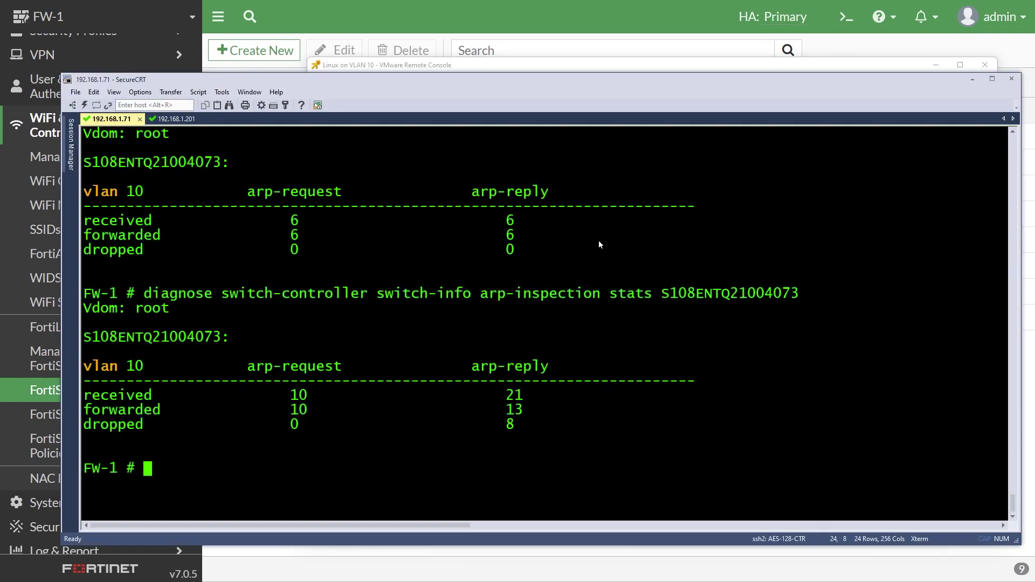
pyautogui.press('Up')
pyautogui.press('Return')
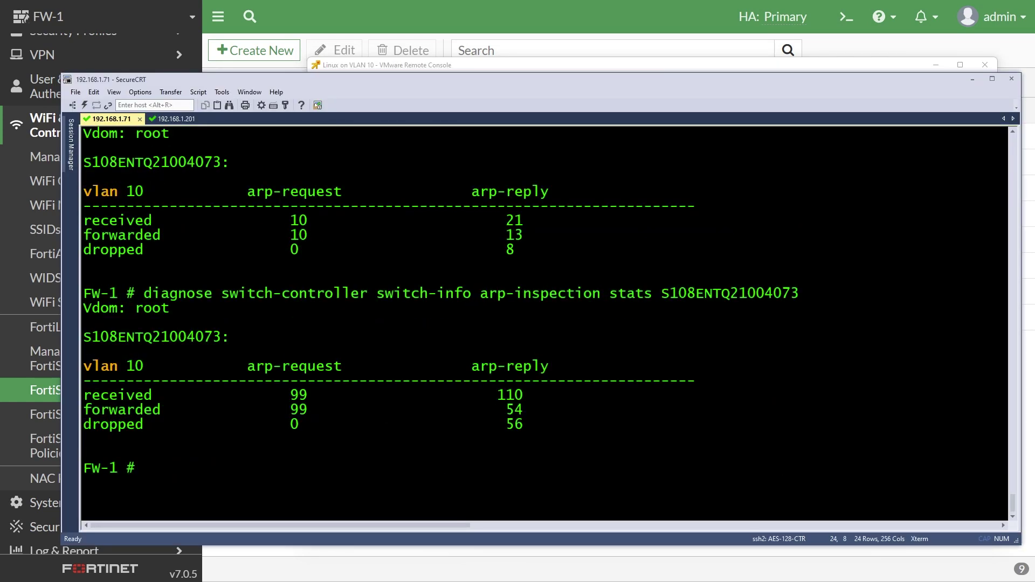
pyautogui.doubleClick(515, 425)
# Rerun the DHCP snooping status check, listing 10.10.0.99 untrusted on port2.
pyautogui.press('Up')
pyautogui.press('Up')
pyautogui.press('Up')
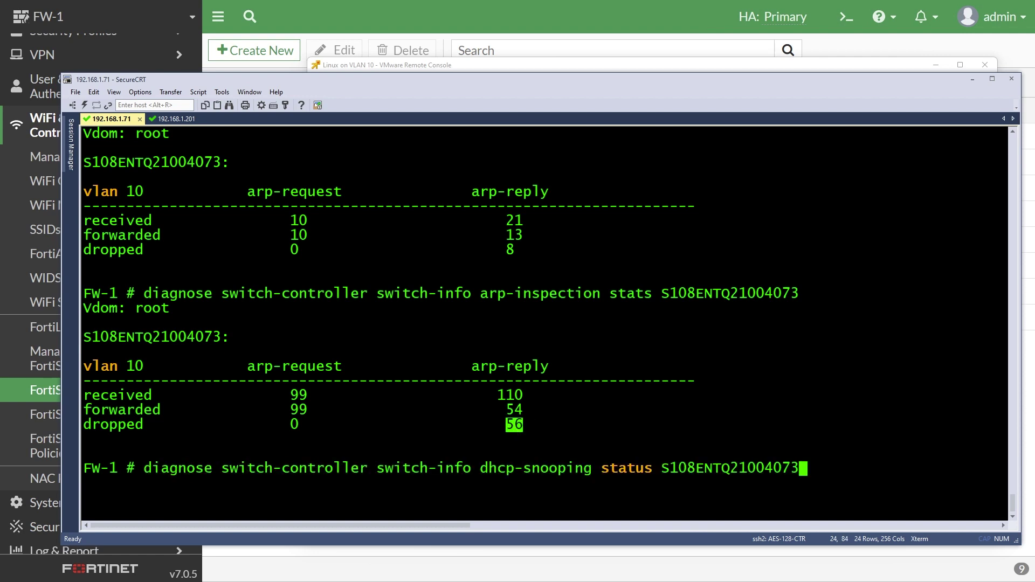
pyautogui.press('Return')
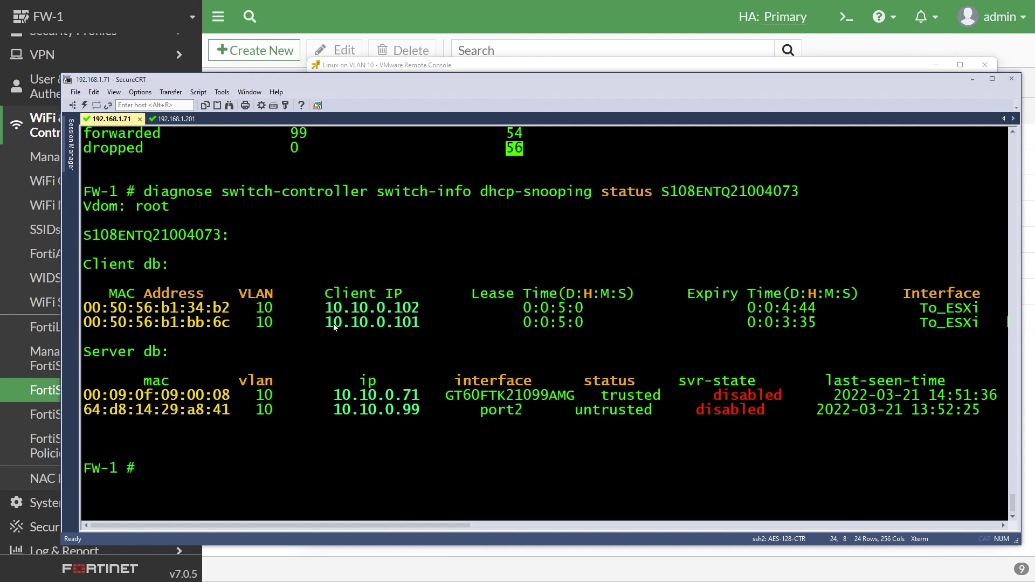
pyautogui.hotkey('ctrl', 'Tab')
# Set the Cisco switch's interface Fa0/1 to obtain its address by DHCP, receiving 10.10.0.103.
pyautogui.write('g')
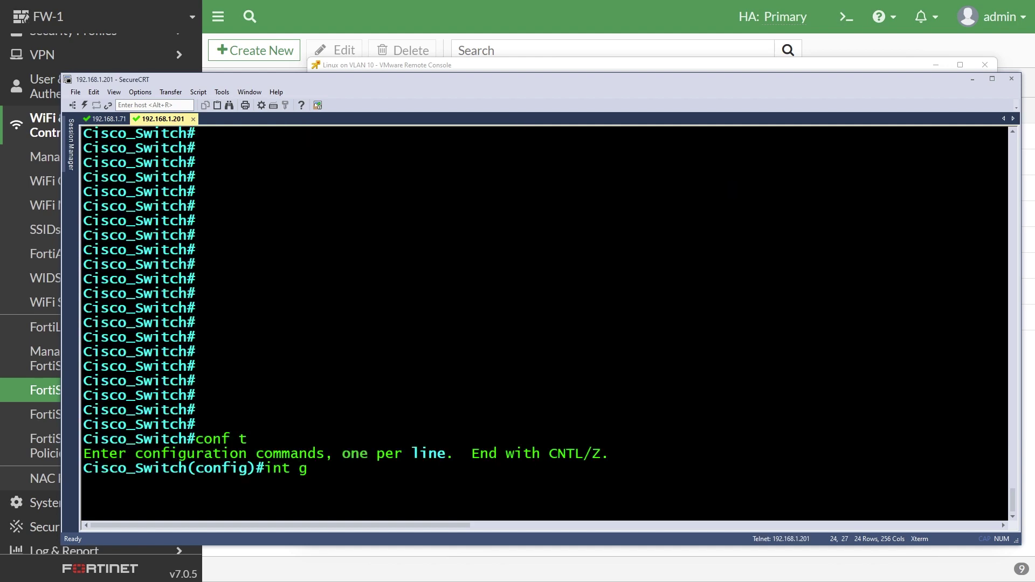
pyautogui.press('BackSpace')
pyautogui.write('fa 0/2')
pyautogui.press('Return')
pyautogui.write('int fa 0/1')
pyautogui.press('Return')
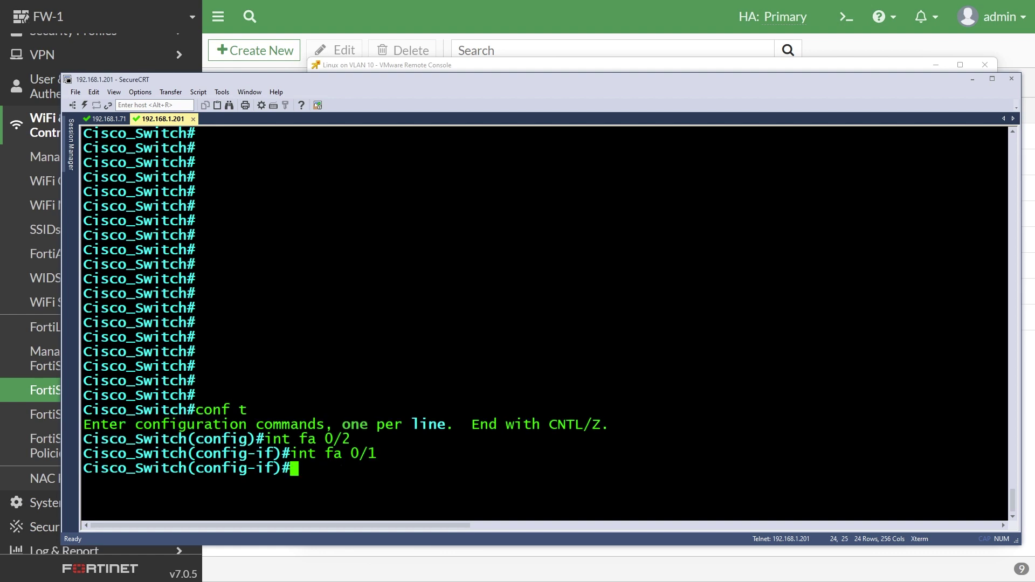
pyautogui.write('ip add')
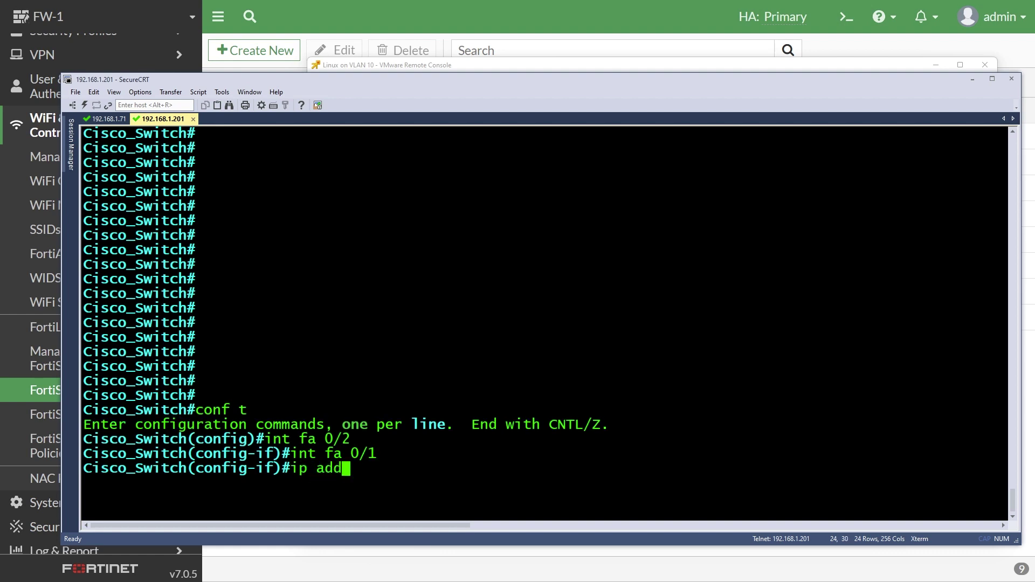
pyautogui.press('Tab')
pyautogui.write('dhcp')
pyautogui.press('Return')
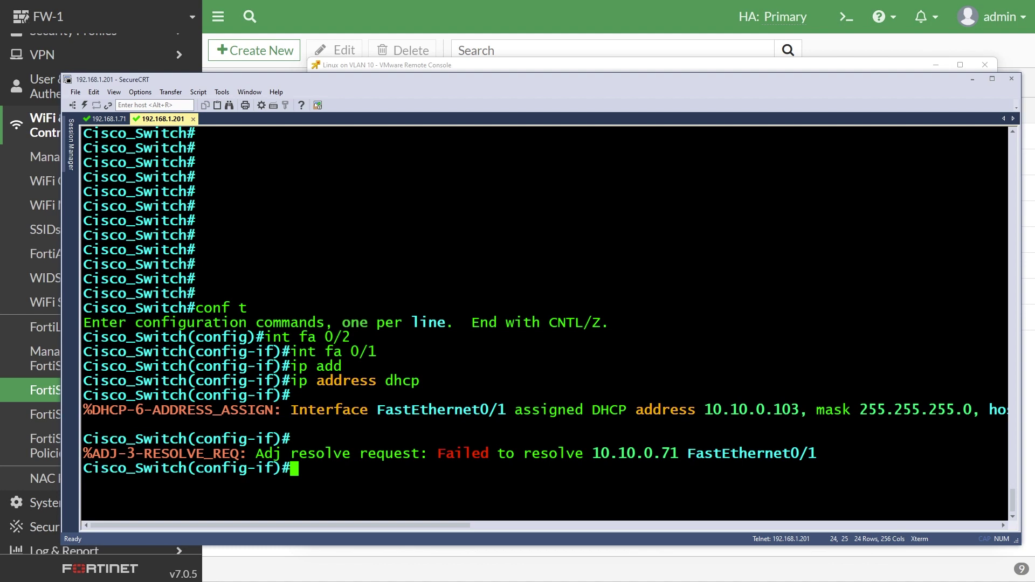
pyautogui.moveTo(778, 409); pyautogui.dragTo(795, 410)
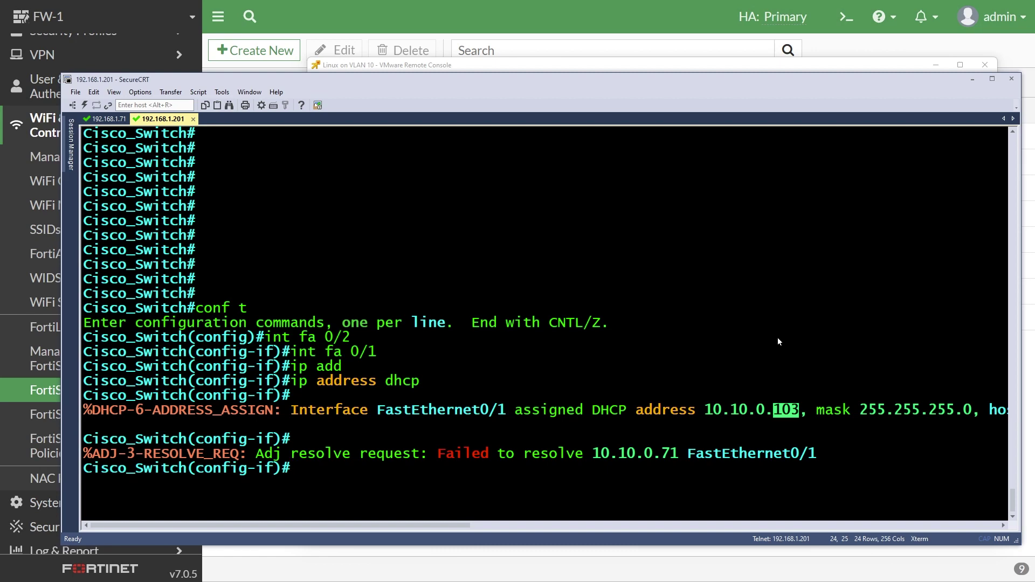
# Exit configuration mode and ping the gateway 10.10.0.71 successfully.
pyautogui.write('end')
pyautogui.press('Return')
pyautogui.write('ping')
pyautogui.hotkey('ctrl', 'c')
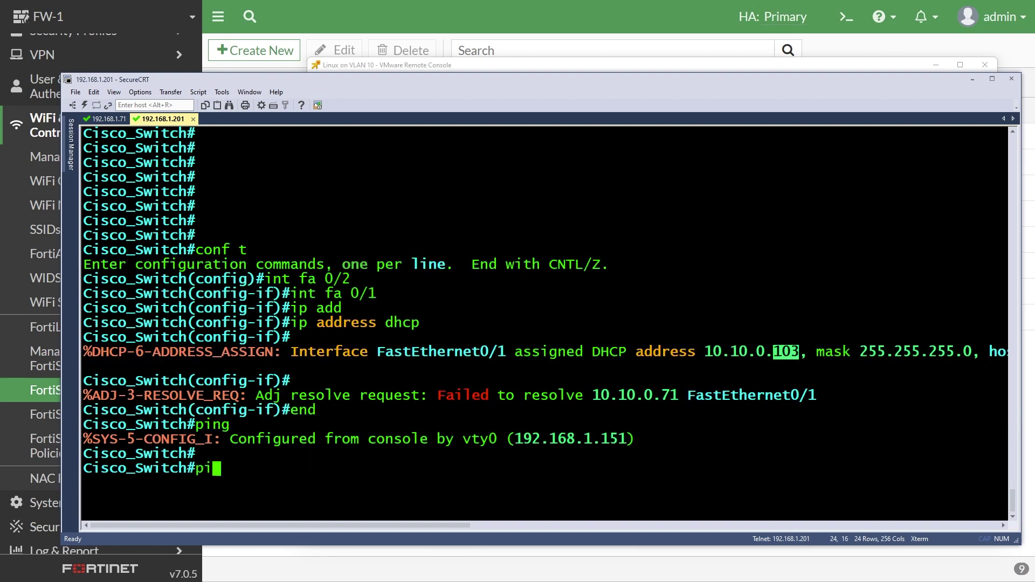
pyautogui.write('ng 10.1')
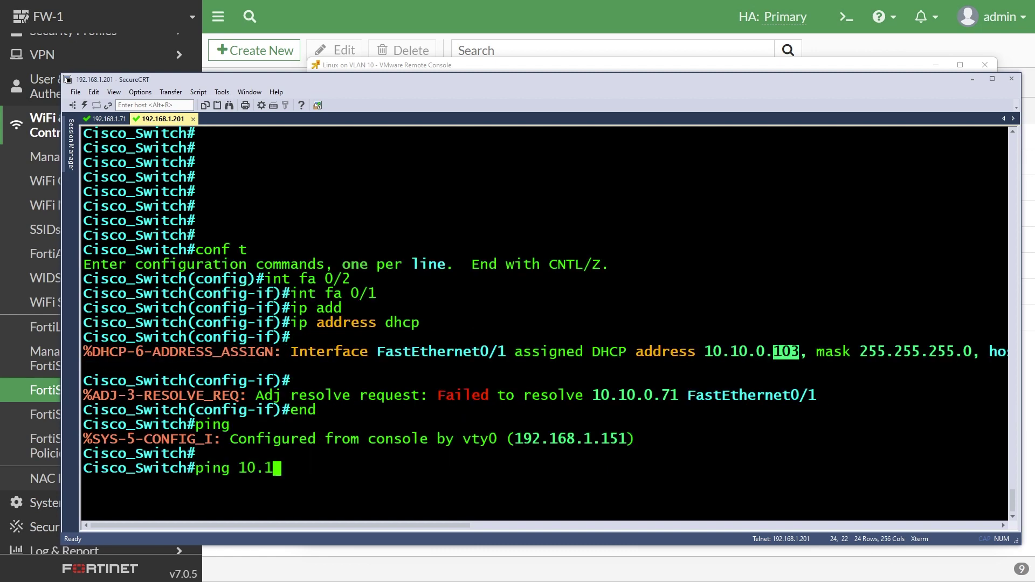
pyautogui.write('0.0.71')
pyautogui.press('Return')
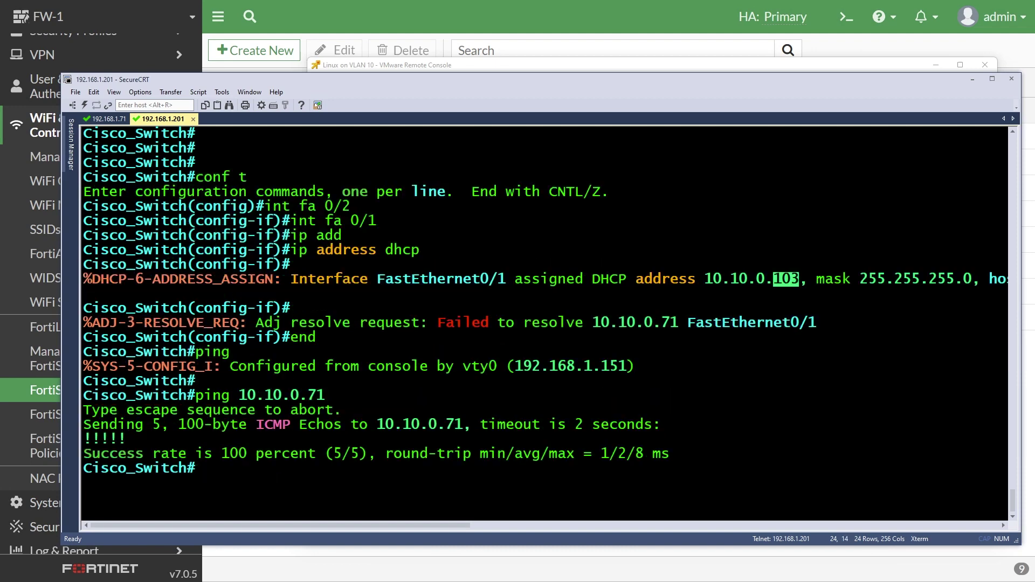
# Ping the client 10.10.0.101 twice, both with 100% success.
pyautogui.press('Up')
pyautogui.press('BackSpace')
pyautogui.press('BackSpace')
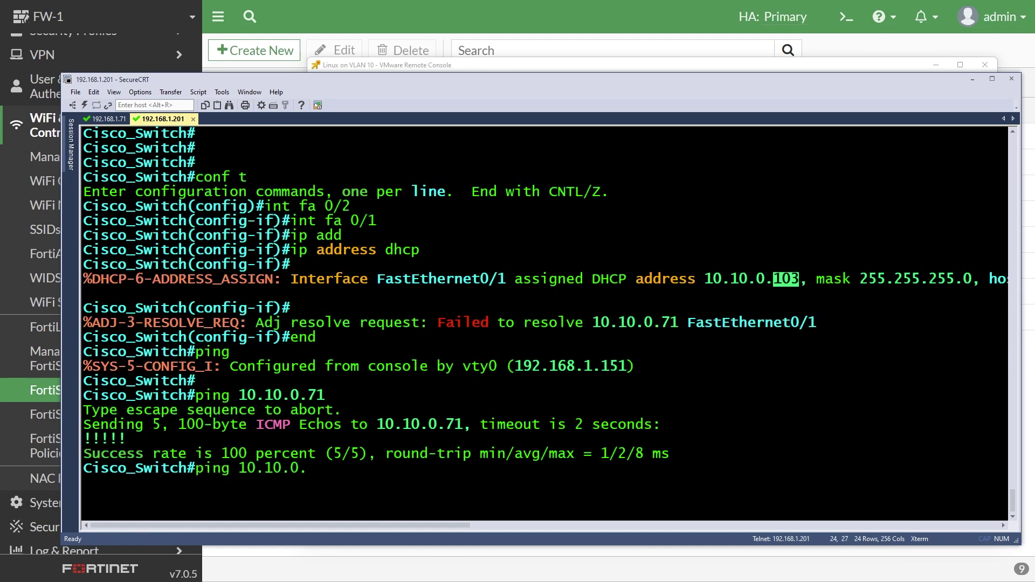
pyautogui.write('101')
pyautogui.press('Return')
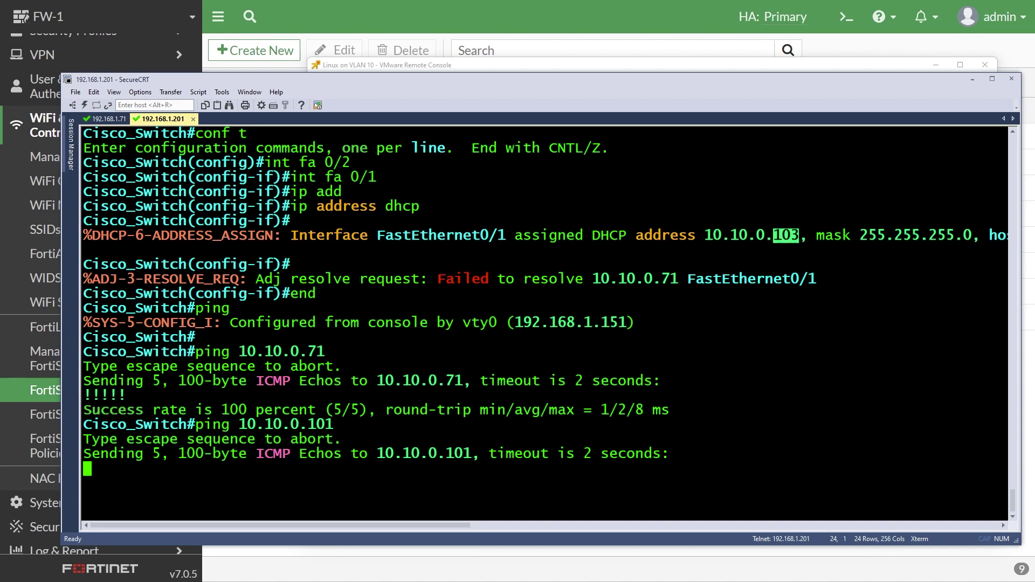
pyautogui.press('Up')
pyautogui.press('Return')
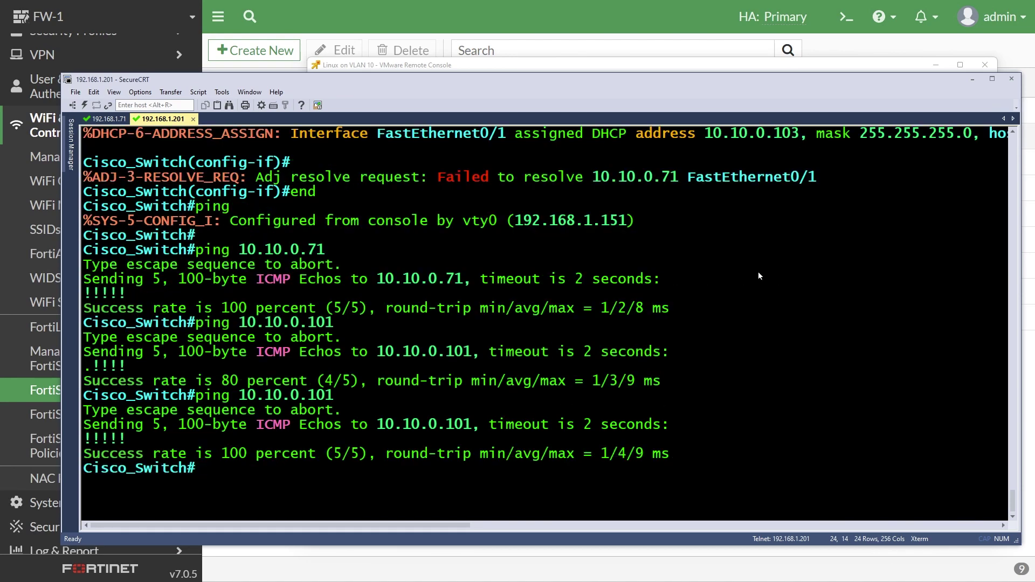
# On FW-1, rerun DHCP snooping status showing client 10.10.0.103, then ARP inspection stats with 58 drops.
pyautogui.click(116, 119)
pyautogui.press('Up')
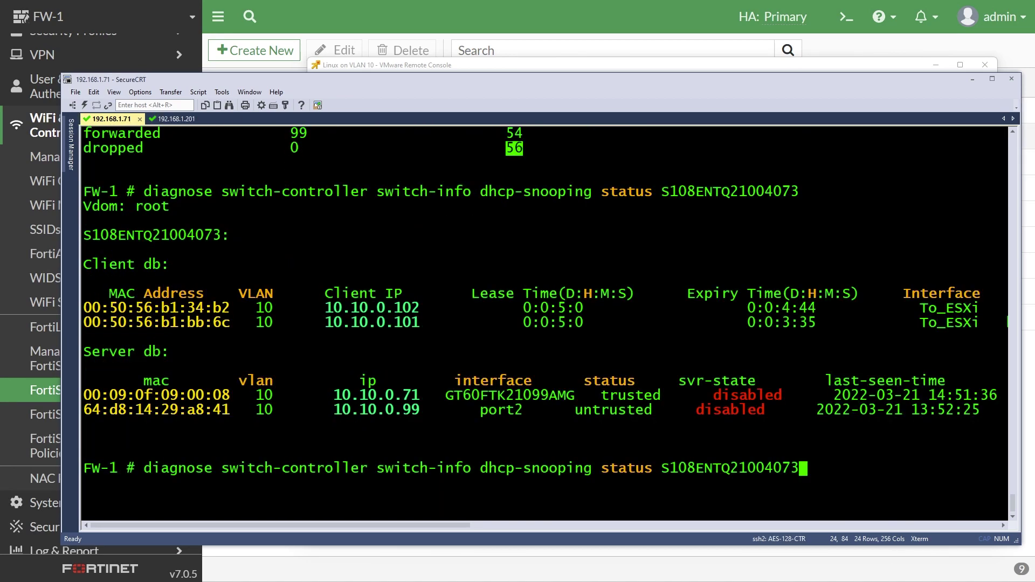
pyautogui.press('Return')
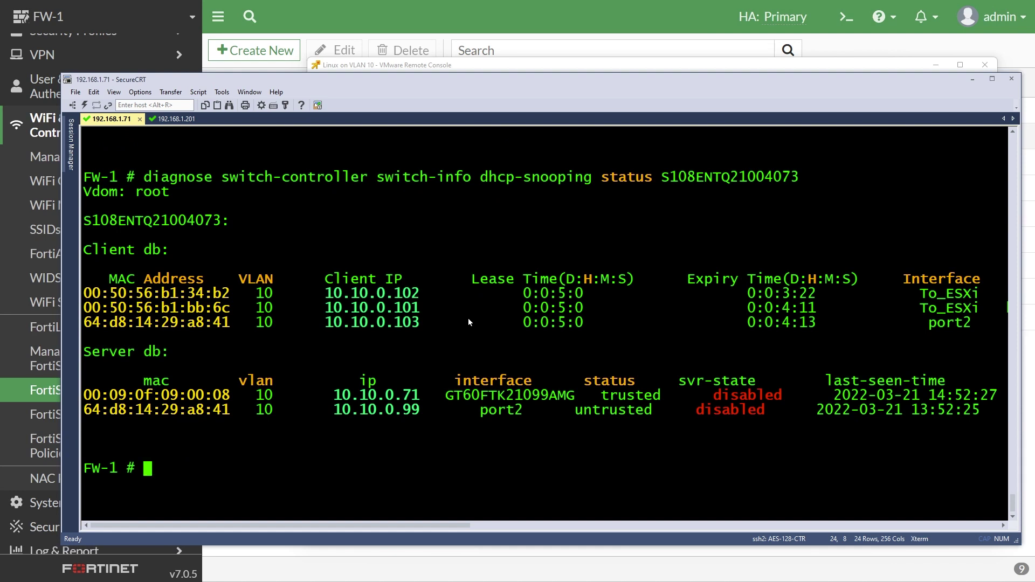
pyautogui.moveTo(230, 322); pyautogui.dragTo(83, 322)
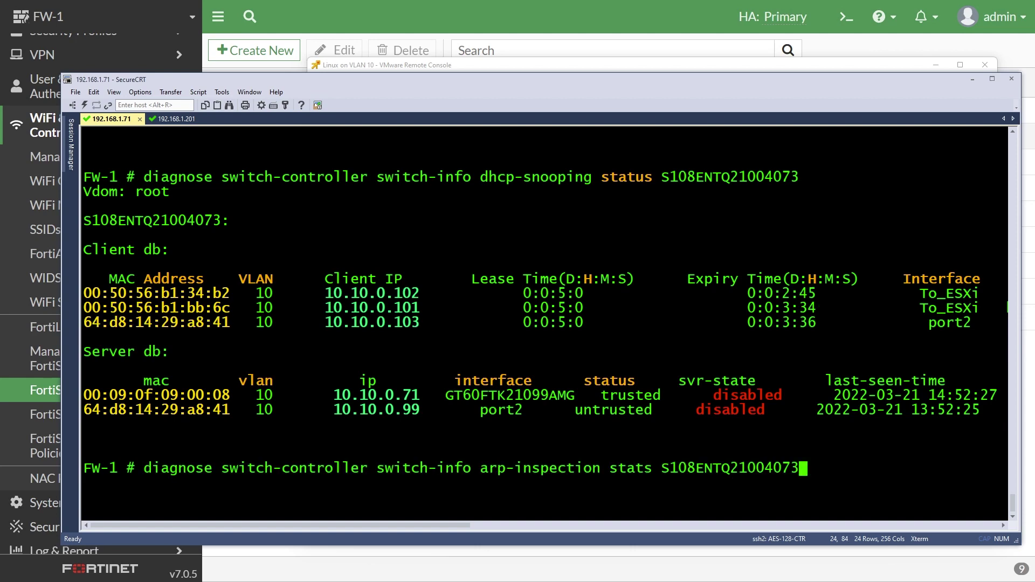
pyautogui.press('Return')
pyautogui.moveTo(503, 426); pyautogui.dragTo(526, 426)
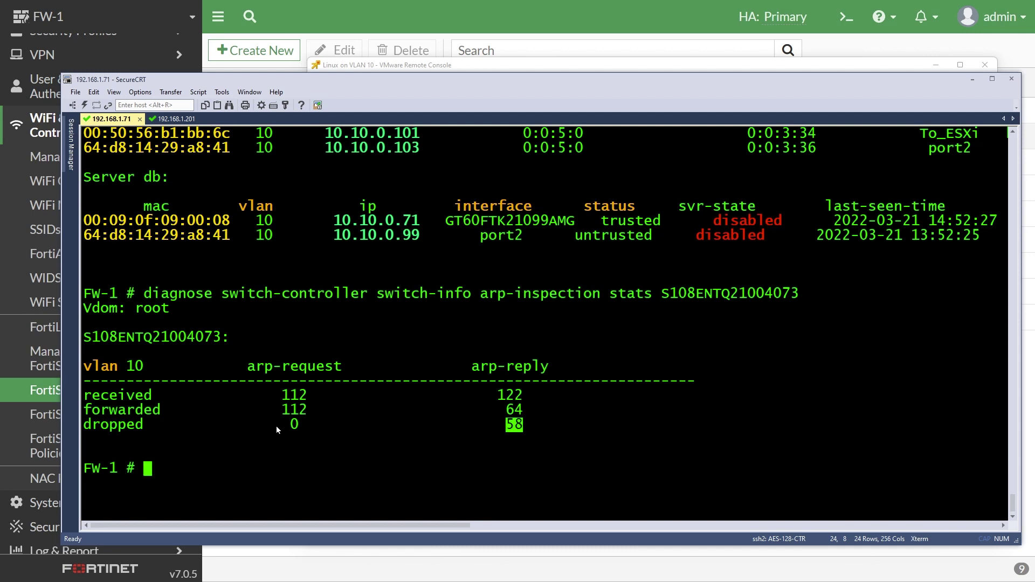
# Ping 10.10.0.103 from the Linux client, getting replies with 0% loss.
pyautogui.click(973, 79)
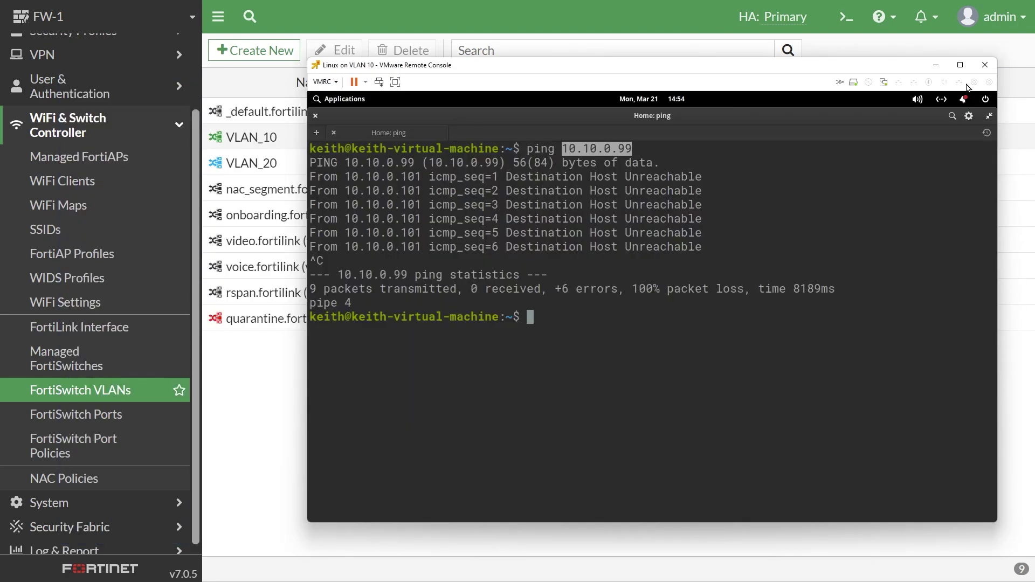
pyautogui.press('Up')
pyautogui.press('BackSpace')
pyautogui.press('BackSpace')
pyautogui.write('103')
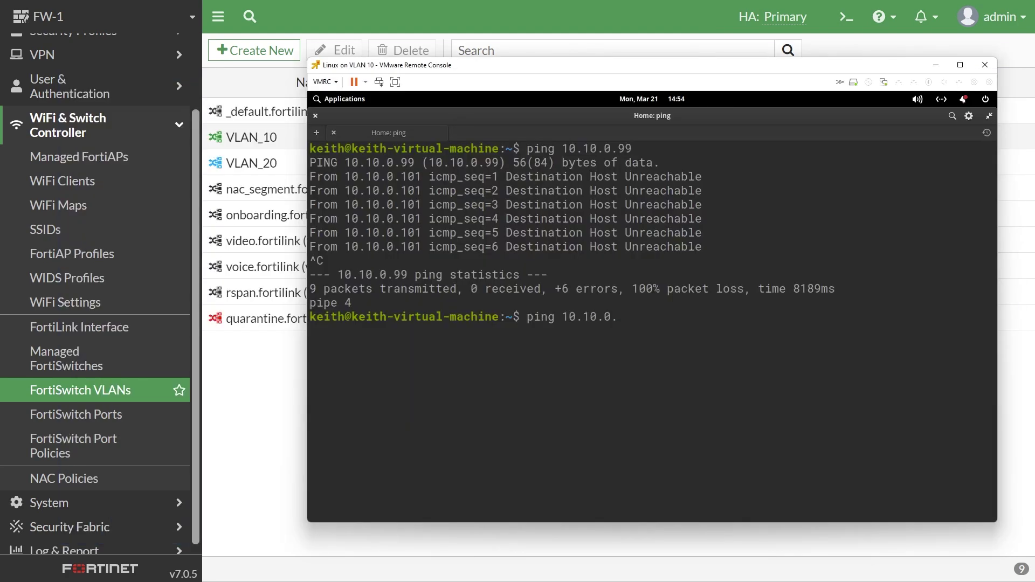
pyautogui.press('Return')
pyautogui.hotkey('ctrl', 'c')
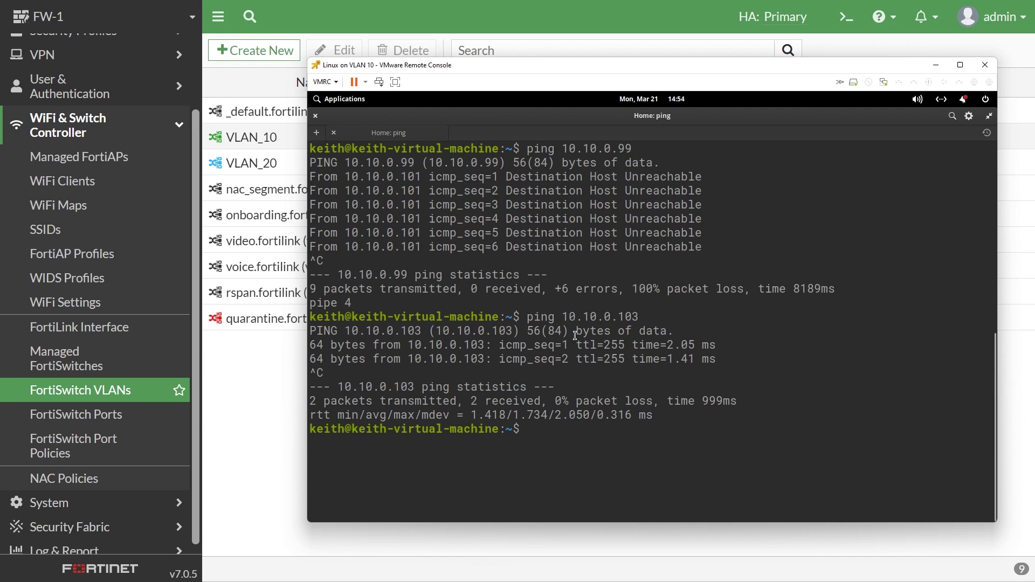
pyautogui.click(85, 398)
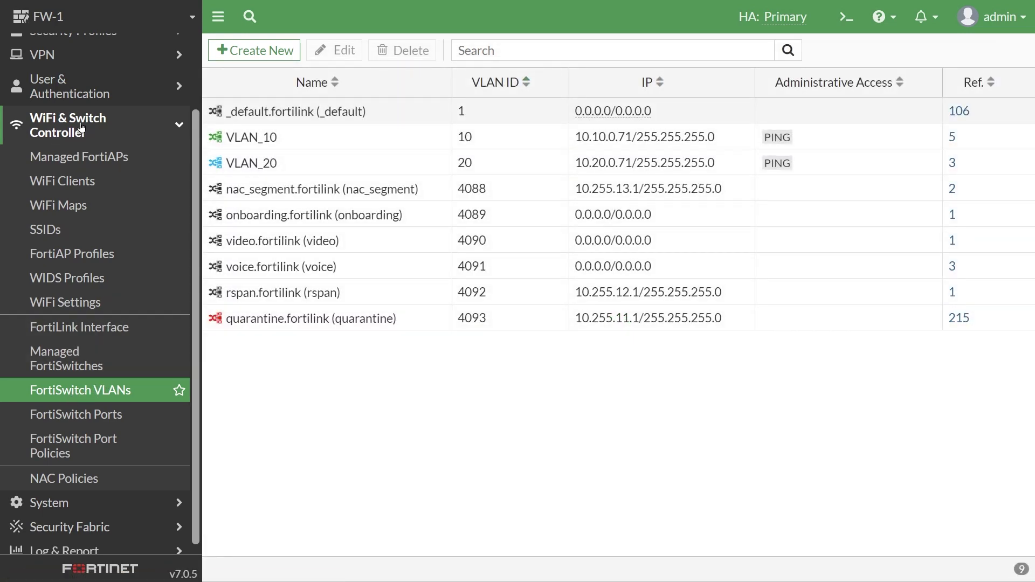
# Edit VLAN_10 to enable Block intra-VLAN traffic and save with OK.
pyautogui.click(302, 139)
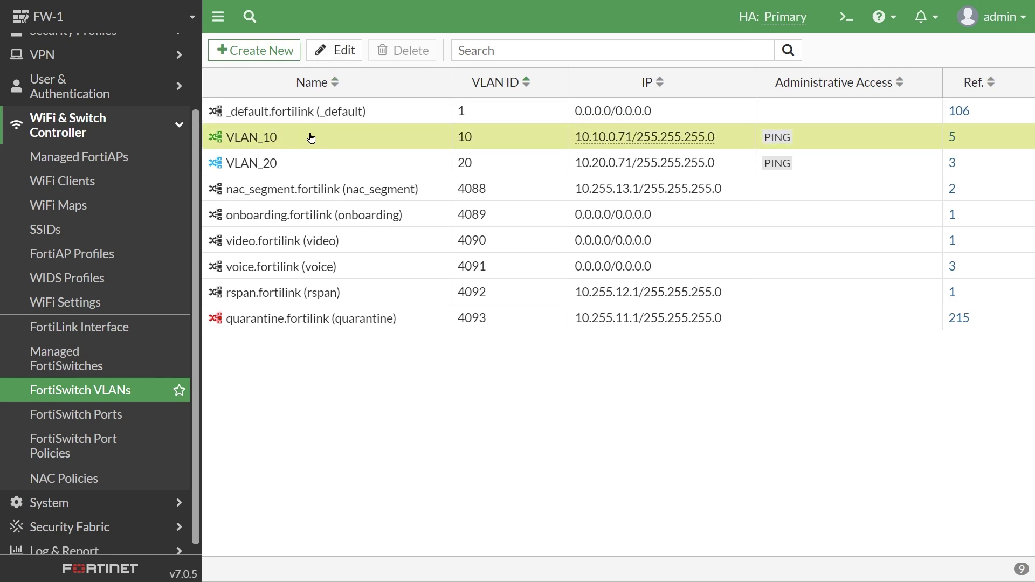
pyautogui.click(334, 51)
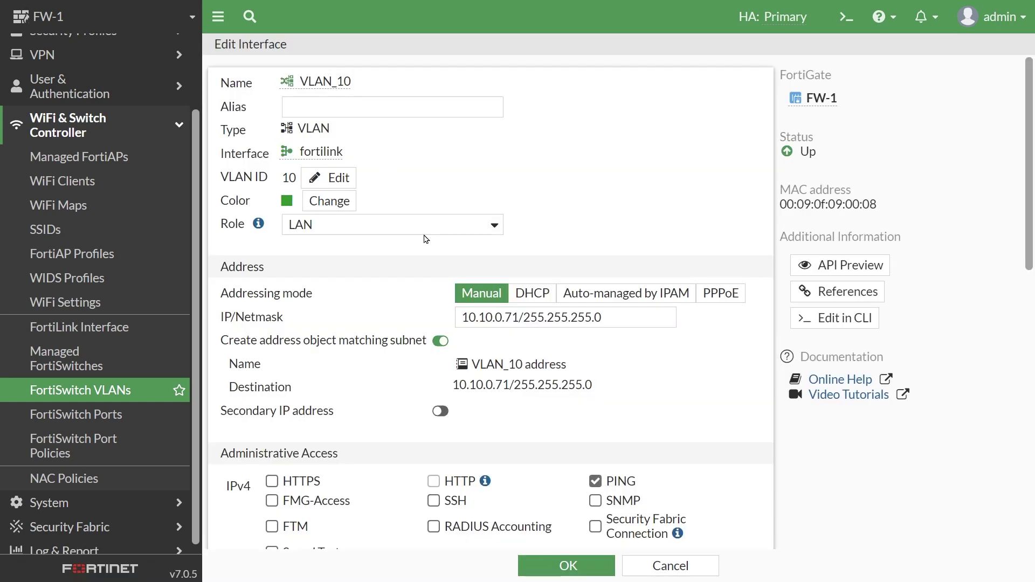
pyautogui.scroll(-8, 425, 278)
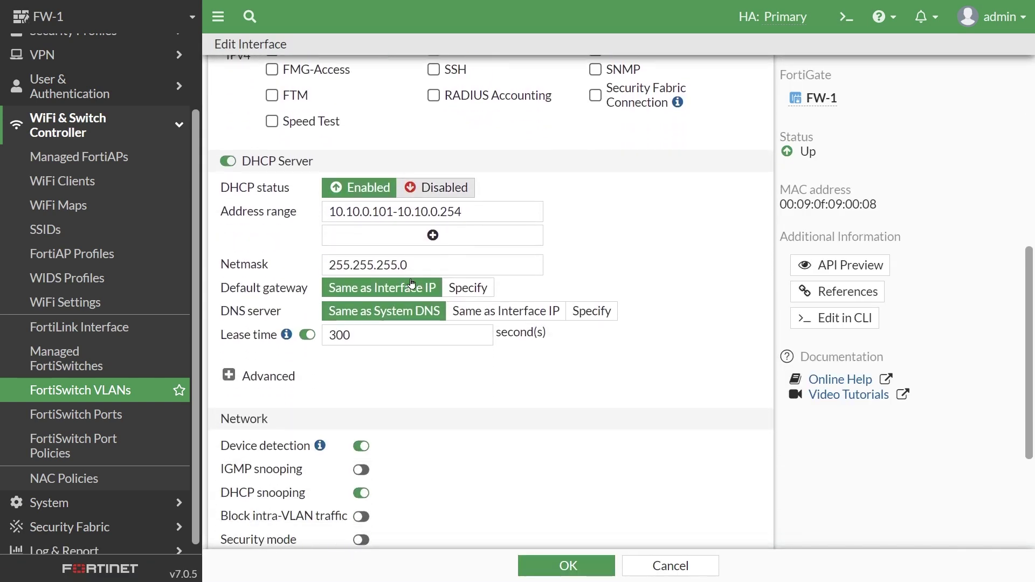
pyautogui.scroll(-4, 411, 283)
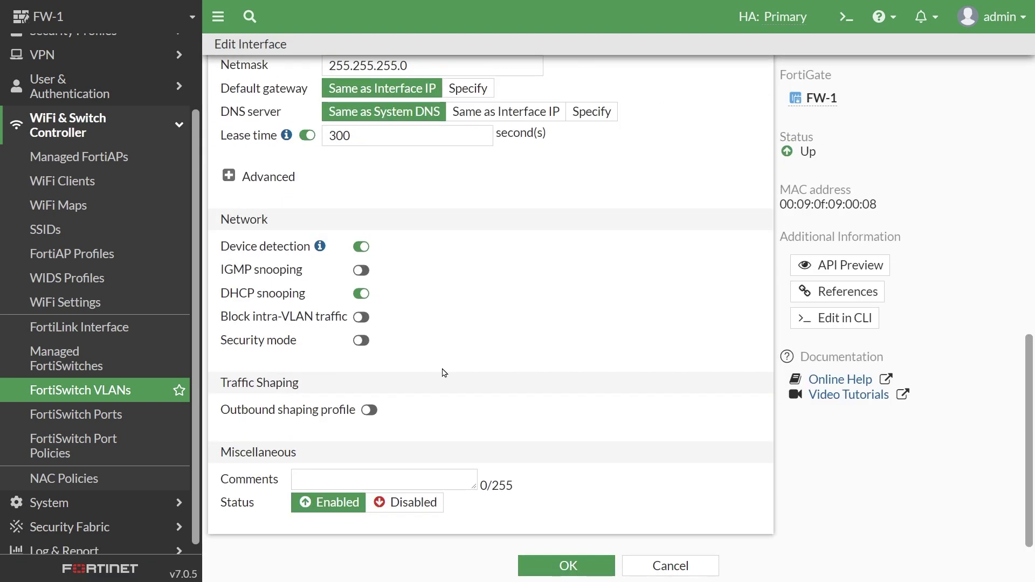
pyautogui.click(368, 321)
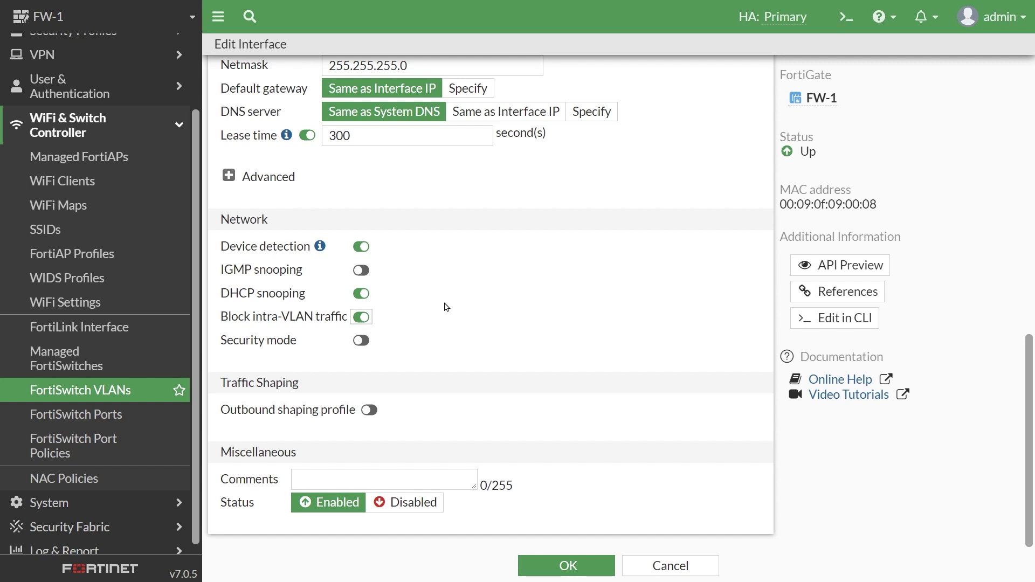
pyautogui.click(571, 566)
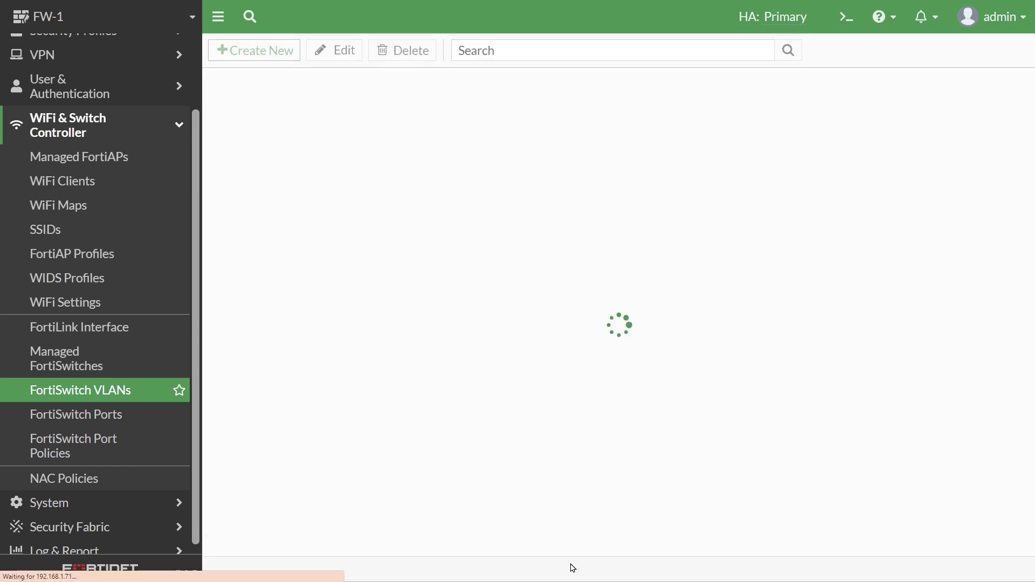
pyautogui.hotkey('alt', 'Tab')
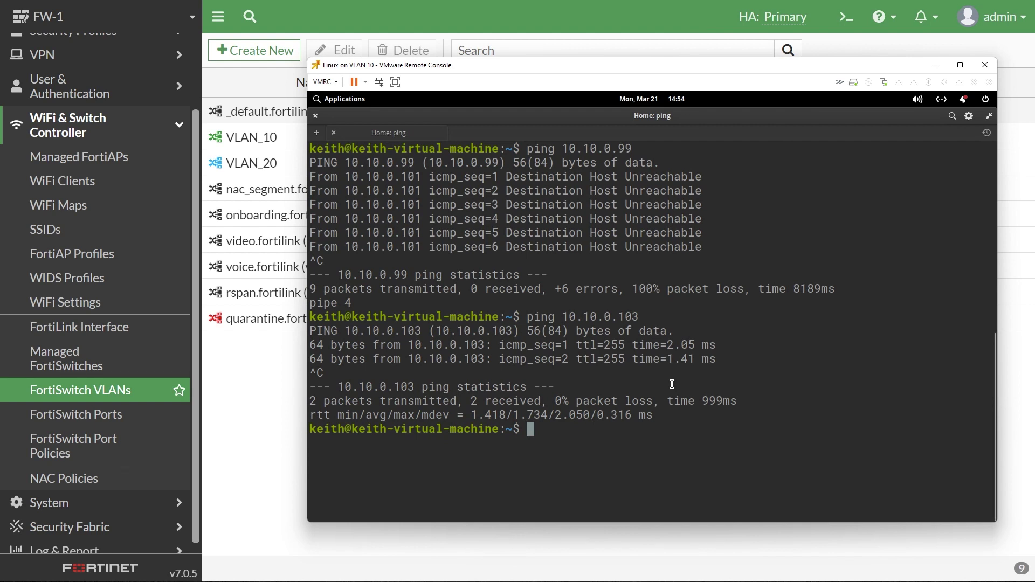
# Rerun the ping to 10.10.0.103, which now fails with 100% loss.
pyautogui.press('Up')
pyautogui.press('Return')
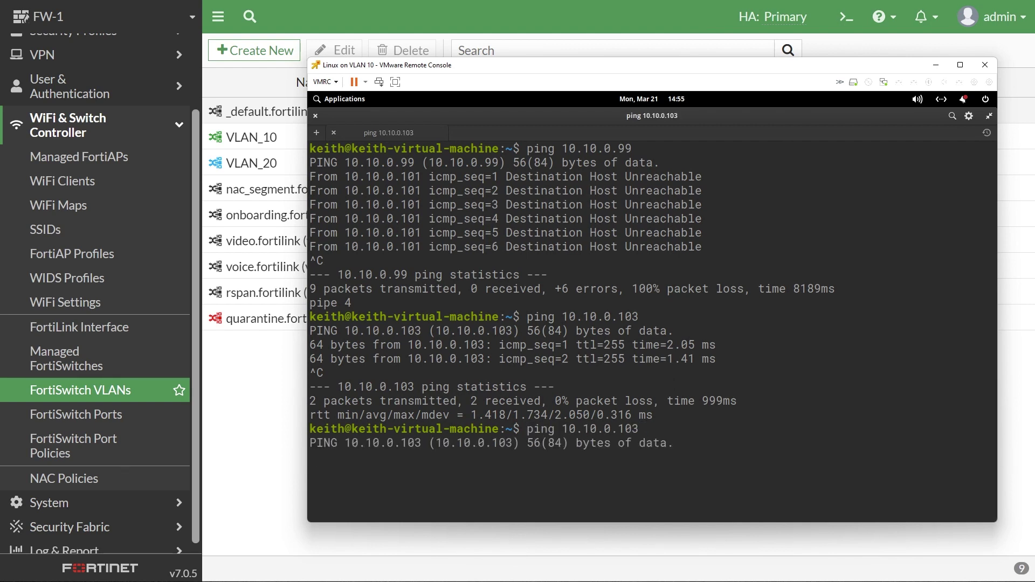
pyautogui.hotkey('ctrl', 'c')
# Ping the gateway 10.10.0.71, which still replies with 0% loss.
pyautogui.press('Return')
pyautogui.press('Return')
pyautogui.write('ping 10.10.0.1')
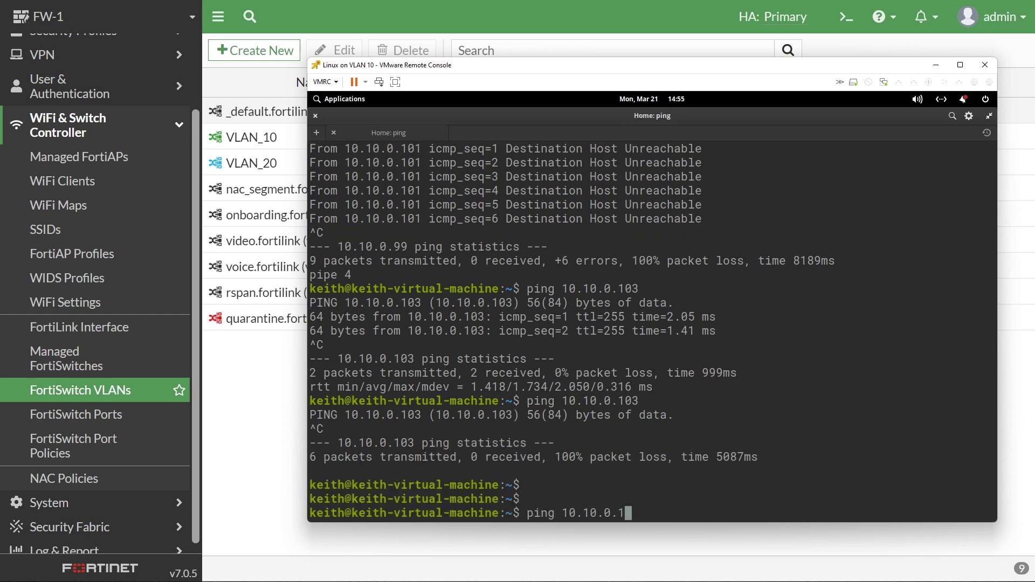
pyautogui.press('BackSpace')
pyautogui.write('71')
pyautogui.press('Return')
pyautogui.hotkey('ctrl', 'c')
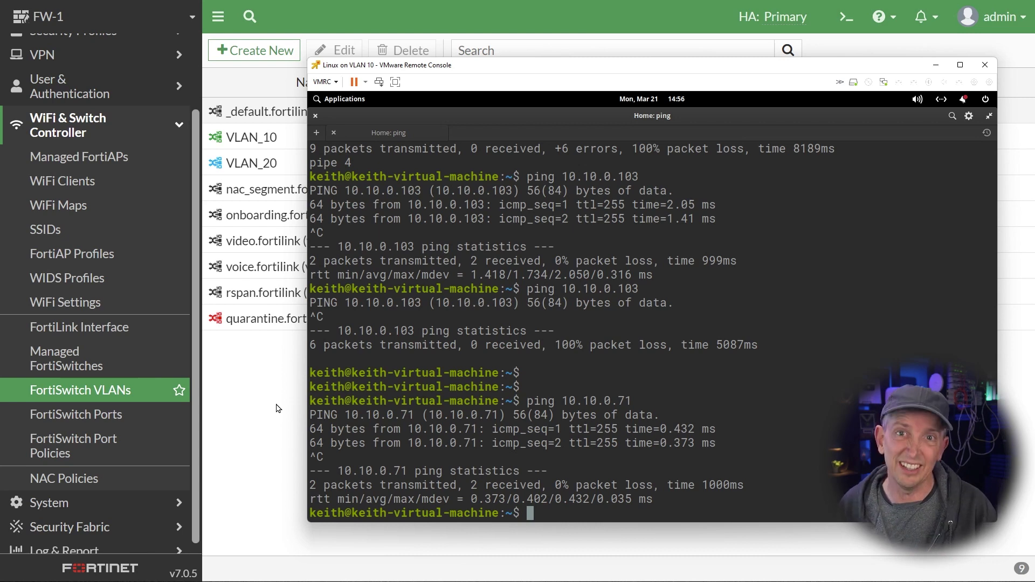
pyautogui.click(278, 409)
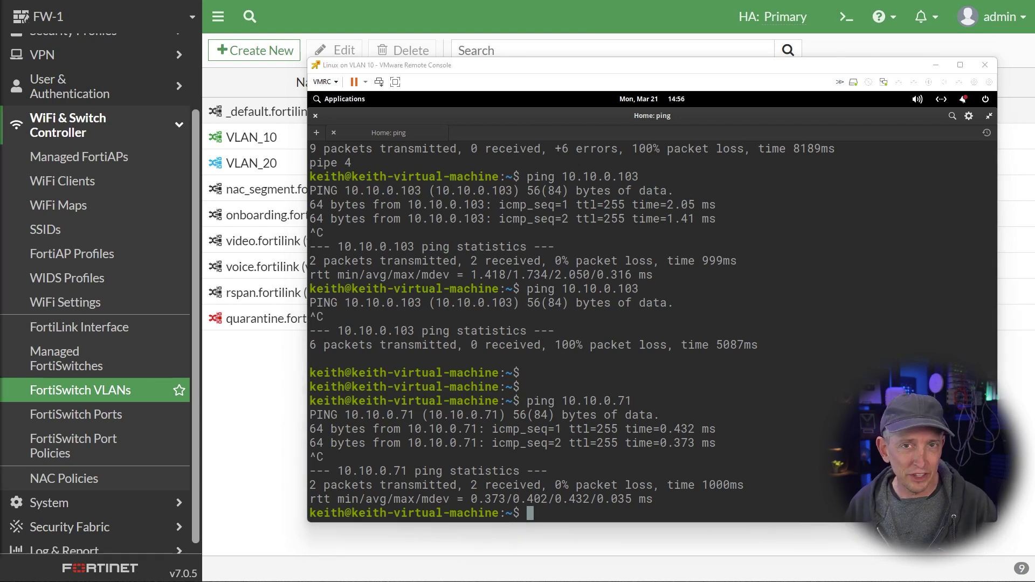